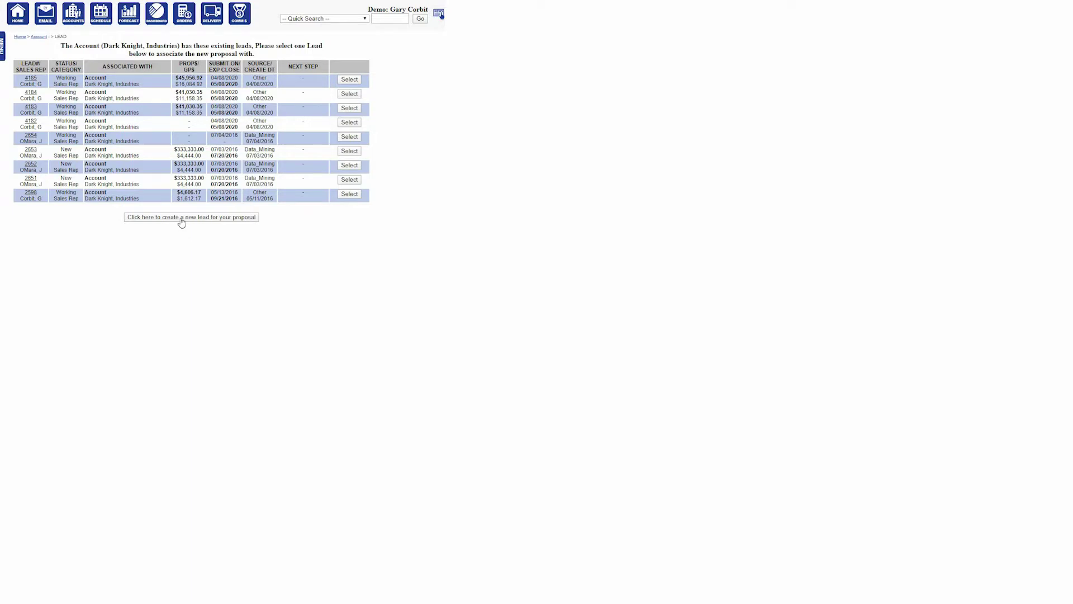
Step: Create a new lead for the proposal and start a product bundle with the Canon imageRUNNER ADVANCE C9270 PRO, found by searching 9270
{"action": "left_click", "coordinate": [182, 222]}
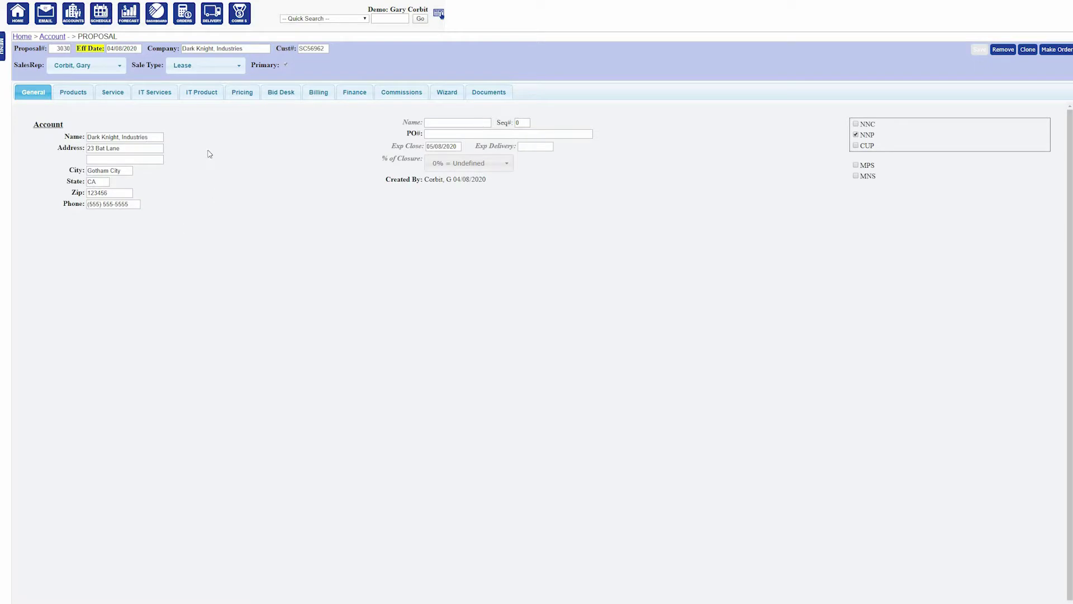
{"action": "left_click", "coordinate": [82, 96]}
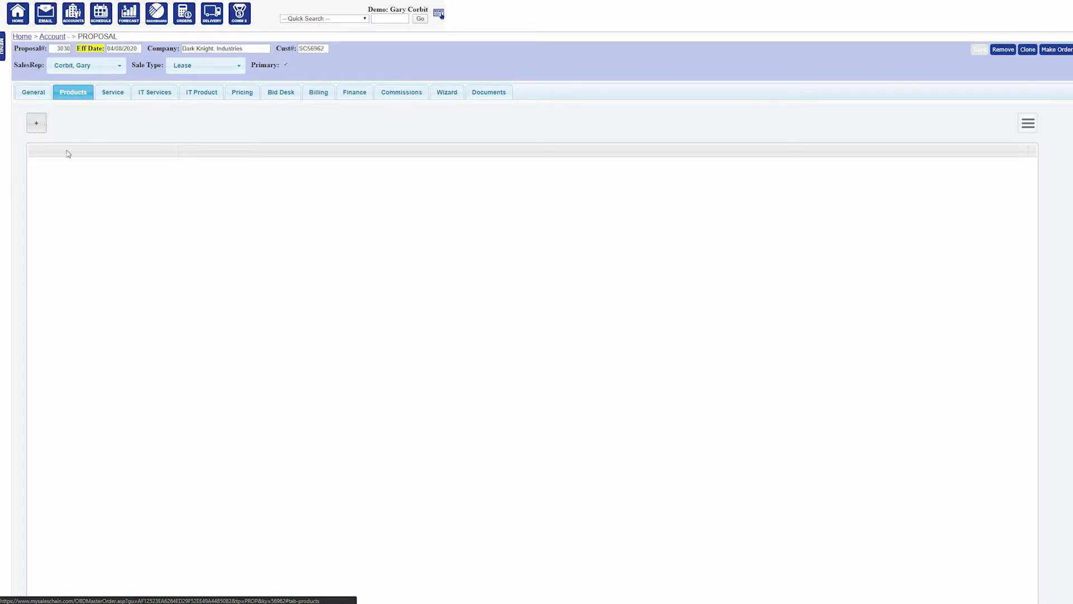
{"action": "left_click", "coordinate": [36, 123]}
{"action": "left_click", "coordinate": [134, 223]}
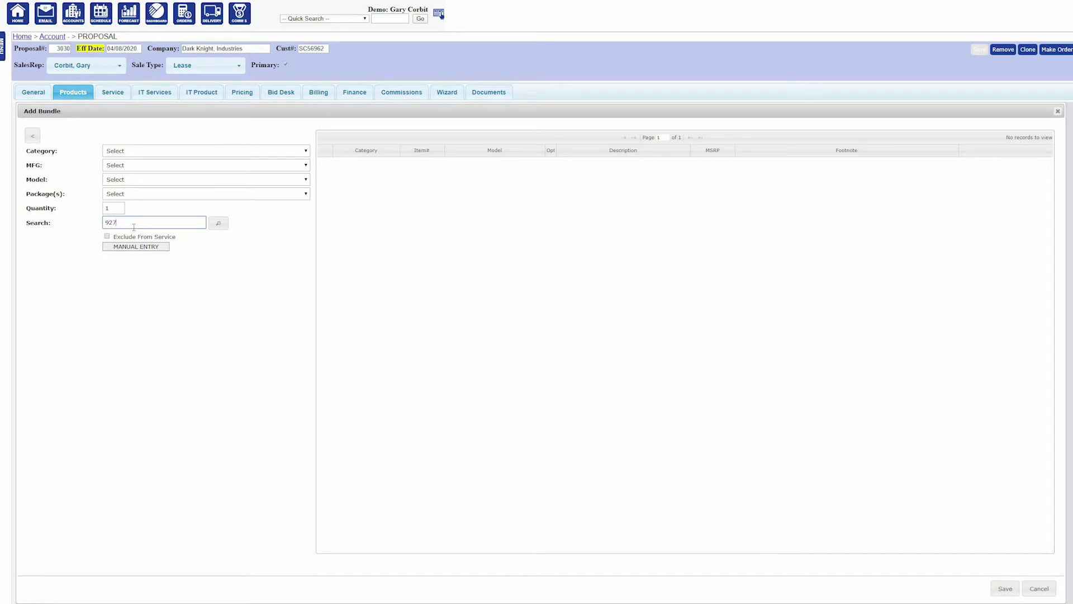
{"action": "key", "text": "Return"}
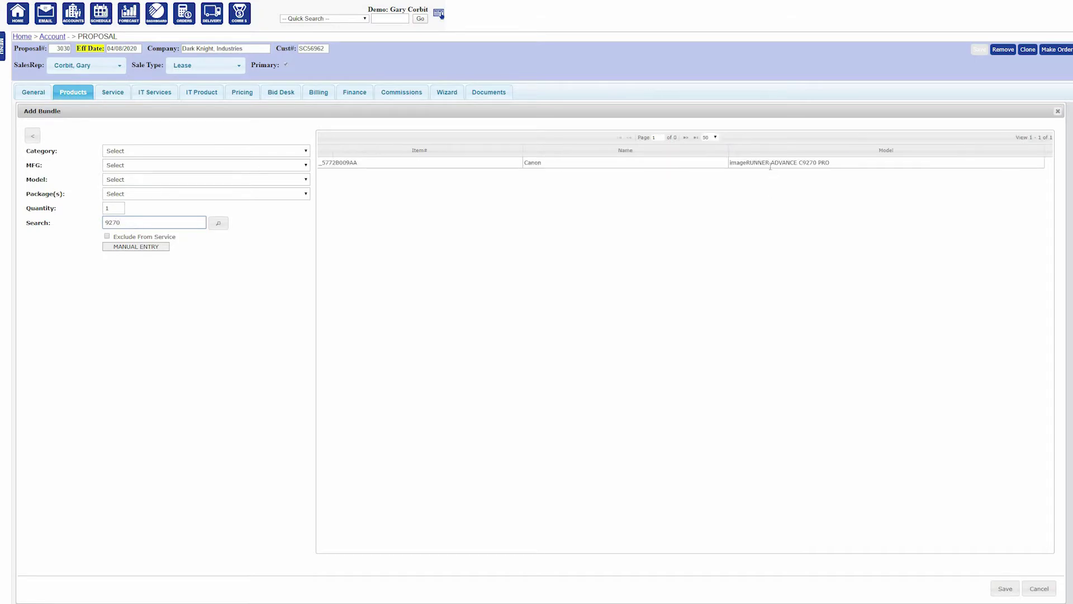
{"action": "double_click", "coordinate": [770, 163]}
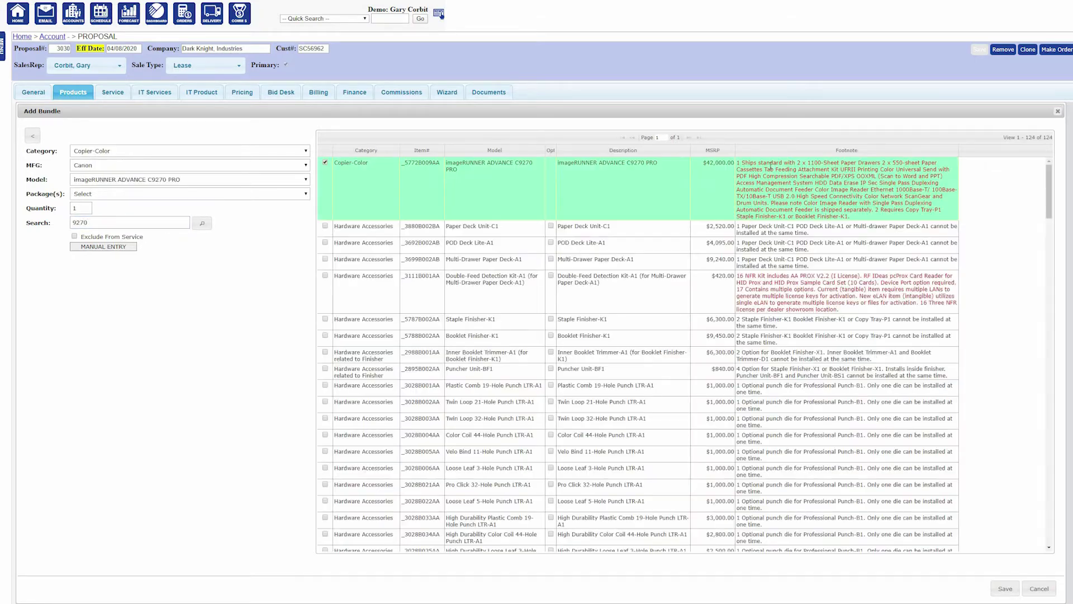
Step: Include Paper Deck Unit-C1 in the bundle, mark Multi-Drawer Paper Deck-A1 as optional, and save the bundle
{"action": "left_click", "coordinate": [325, 226]}
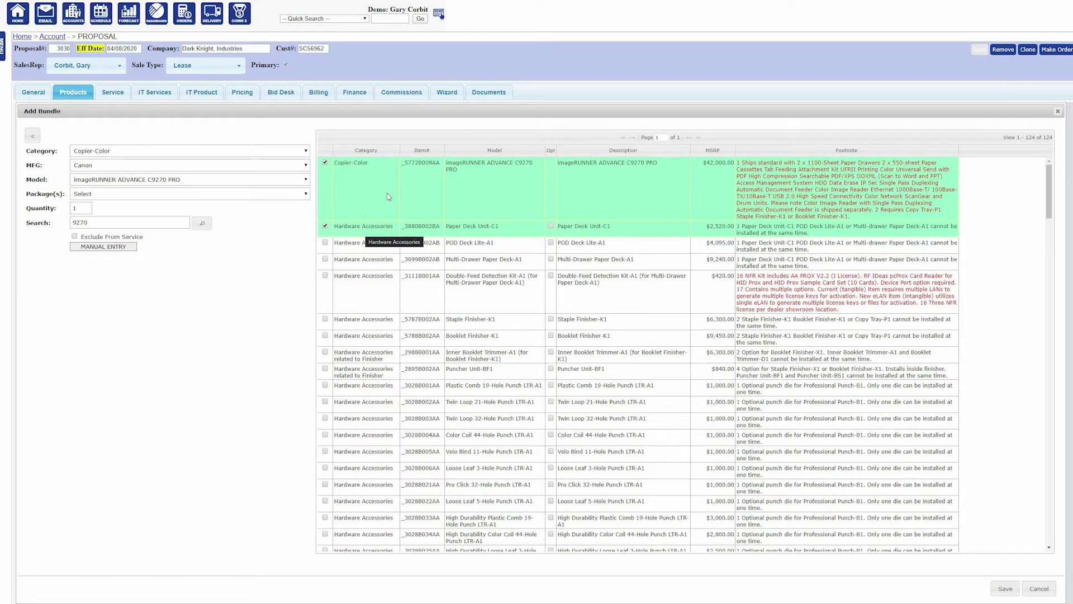
{"action": "left_click", "coordinate": [552, 261]}
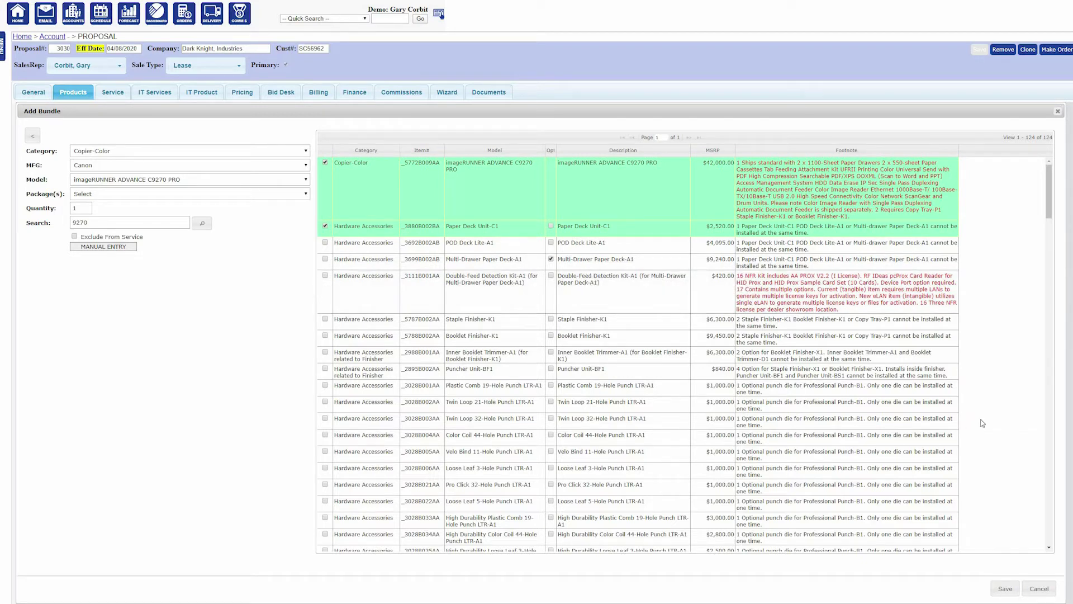
{"action": "left_click", "coordinate": [1009, 594]}
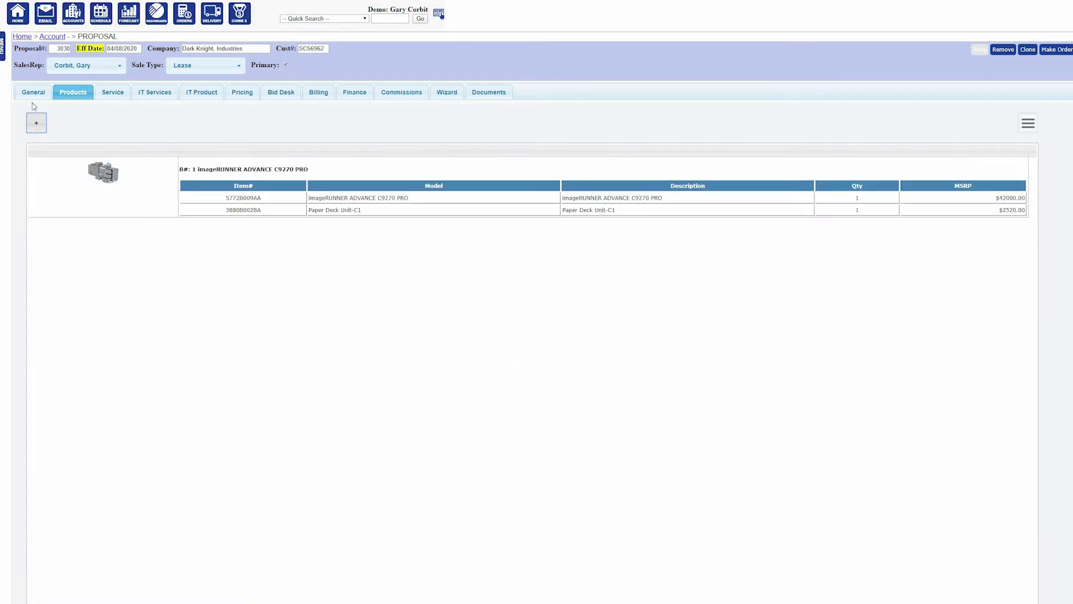
Step: Add a second bundle with quantity 5 of the Canon imageRUNNER 1435i, found by searching 1435, and save it
{"action": "left_click", "coordinate": [36, 123]}
{"action": "left_click", "coordinate": [118, 213]}
{"action": "type", "text": "5"}
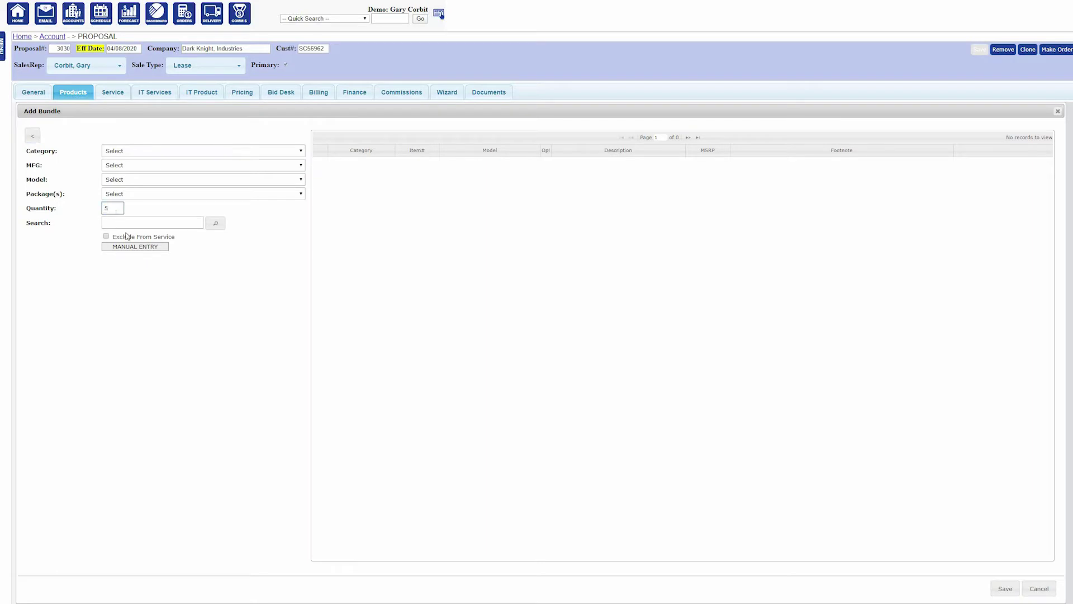
{"action": "left_click", "coordinate": [118, 224]}
{"action": "type", "text": "1435"}
{"action": "key", "text": "Return"}
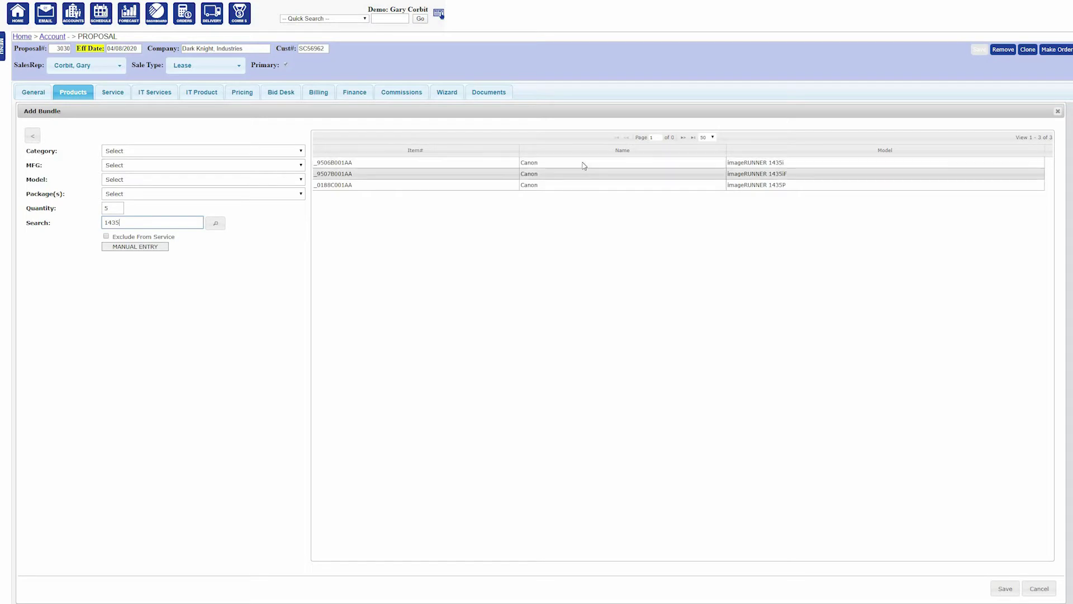
{"action": "left_click", "coordinate": [535, 168]}
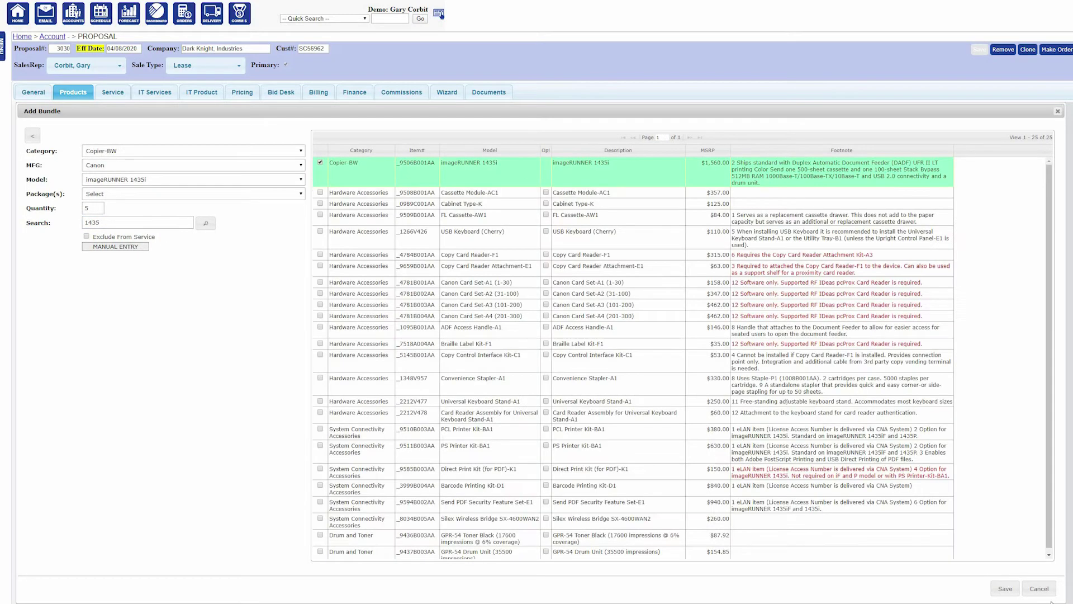
{"action": "left_click", "coordinate": [1006, 589]}
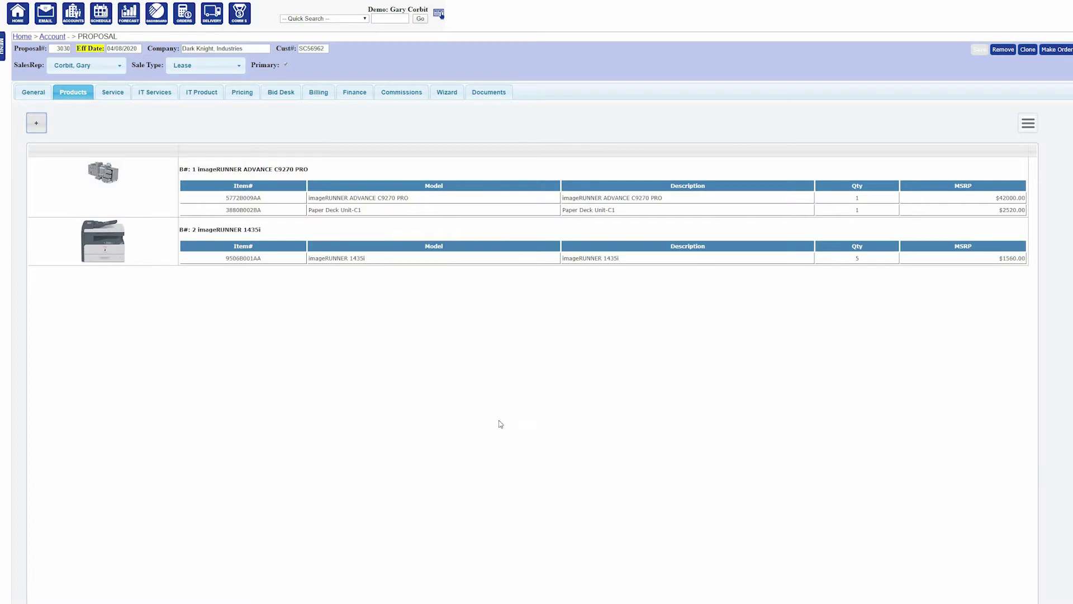
Step: Try to apply Tier1 to all the monochrome and color service meters of both bundles
{"action": "left_click", "coordinate": [114, 97]}
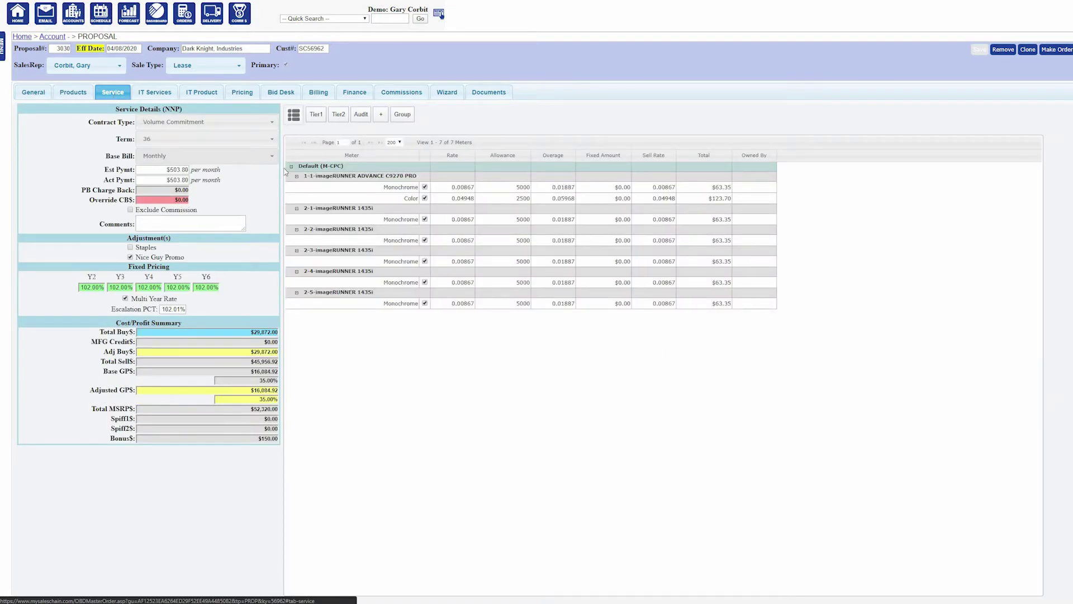
{"action": "left_click", "coordinate": [318, 189]}
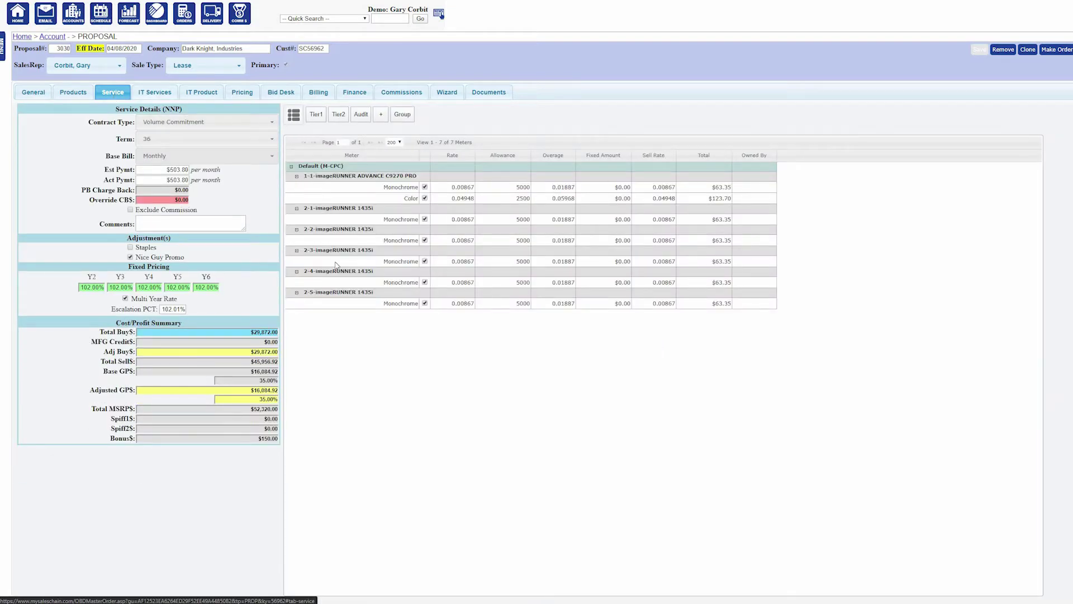
{"action": "left_click", "coordinate": [342, 307], "text": "shift"}
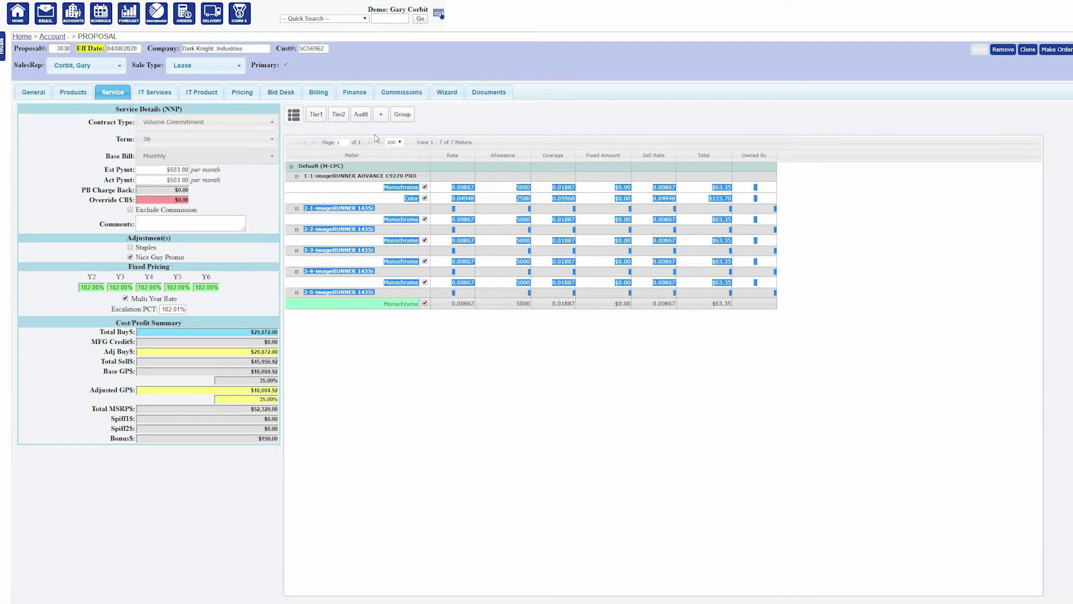
{"action": "left_click", "coordinate": [323, 115]}
{"action": "left_click", "coordinate": [582, 40]}
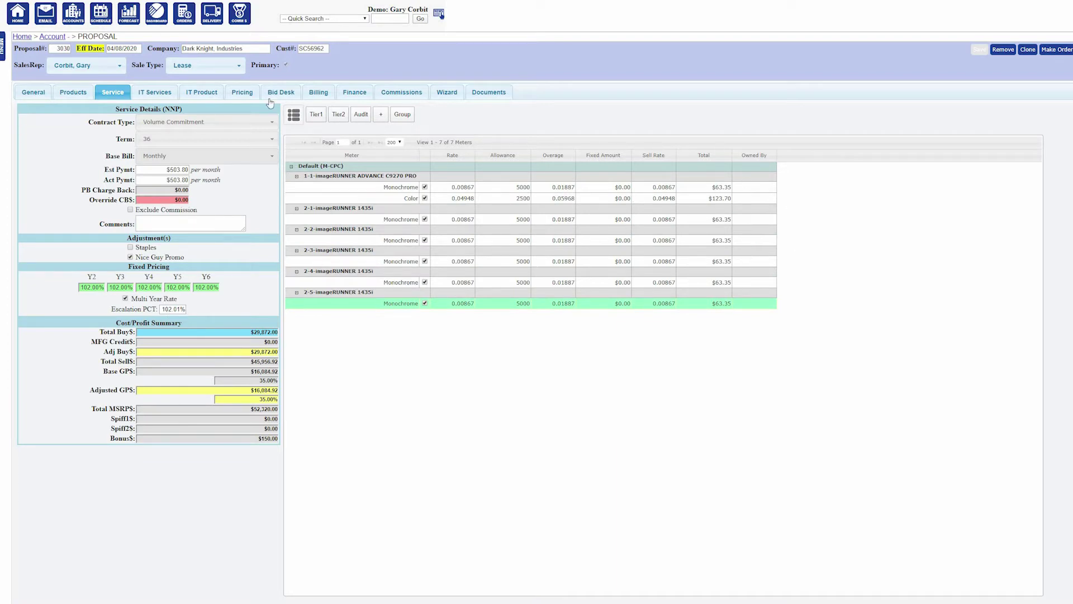
Step: Enter a lease buyout amount of $12,500.00 in the proposal's pricing
{"action": "left_click", "coordinate": [251, 94]}
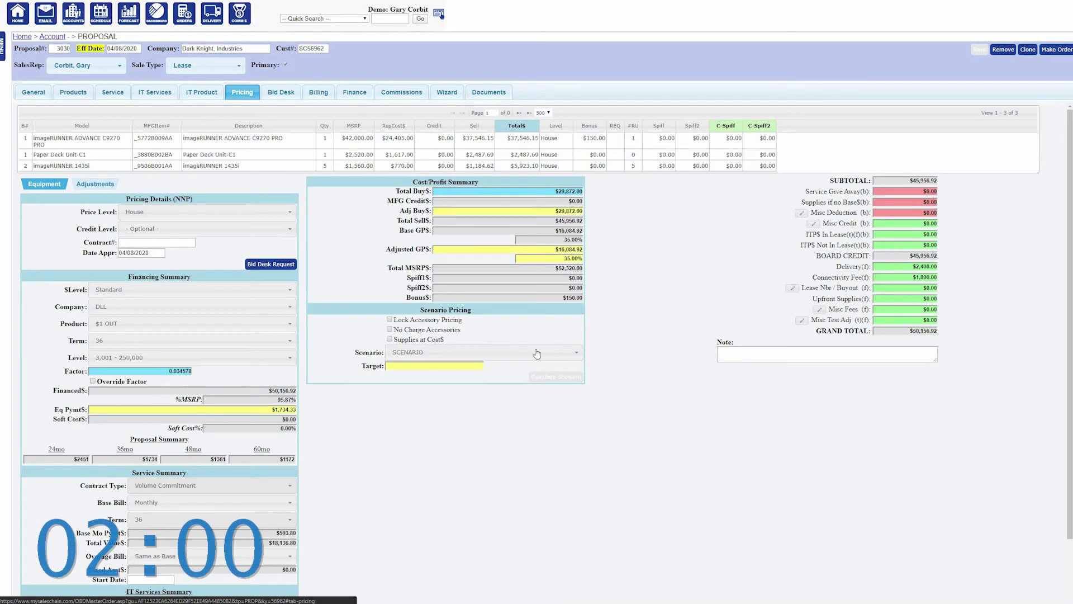
{"action": "left_click", "coordinate": [894, 288]}
{"action": "type", "text": "125"}
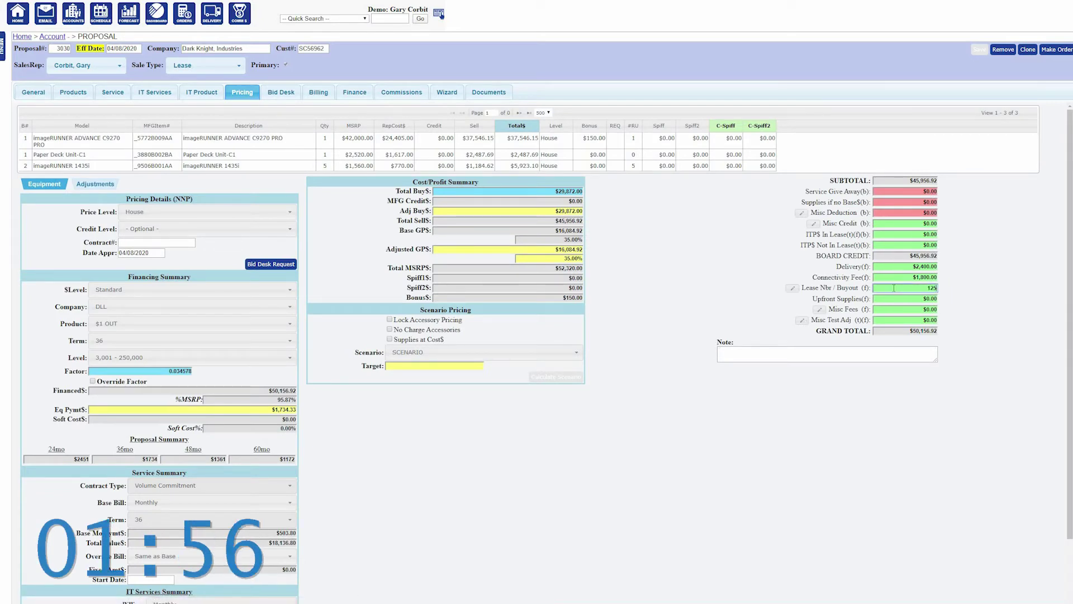
{"action": "key", "text": "Tab"}
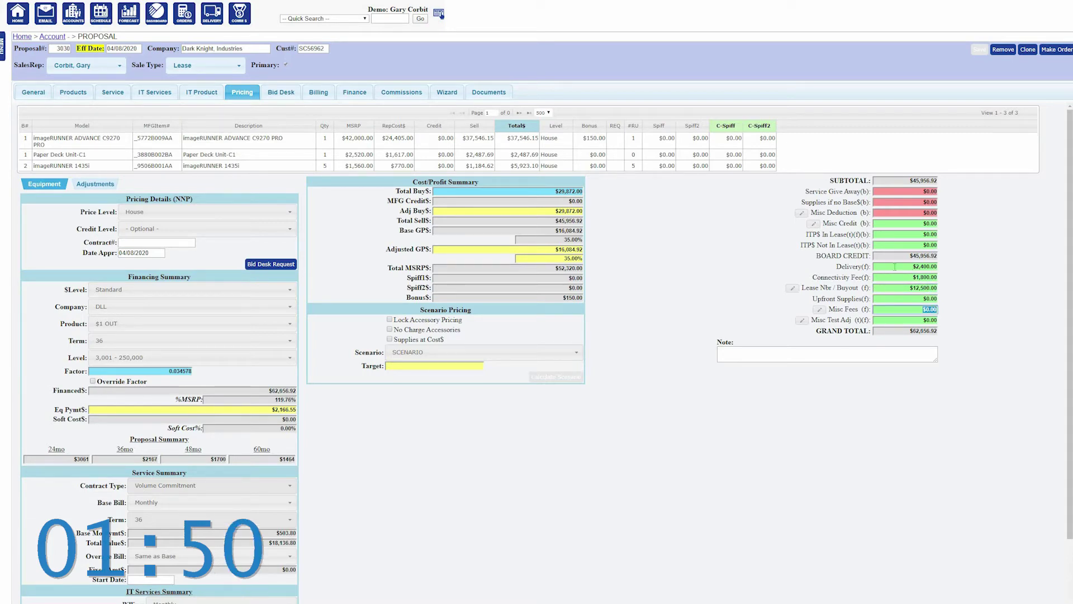
Step: Check the pricing adjustments, and set the service base billing to Pass Thru in the equipment pricing
{"action": "left_click", "coordinate": [96, 184]}
{"action": "left_click", "coordinate": [48, 183]}
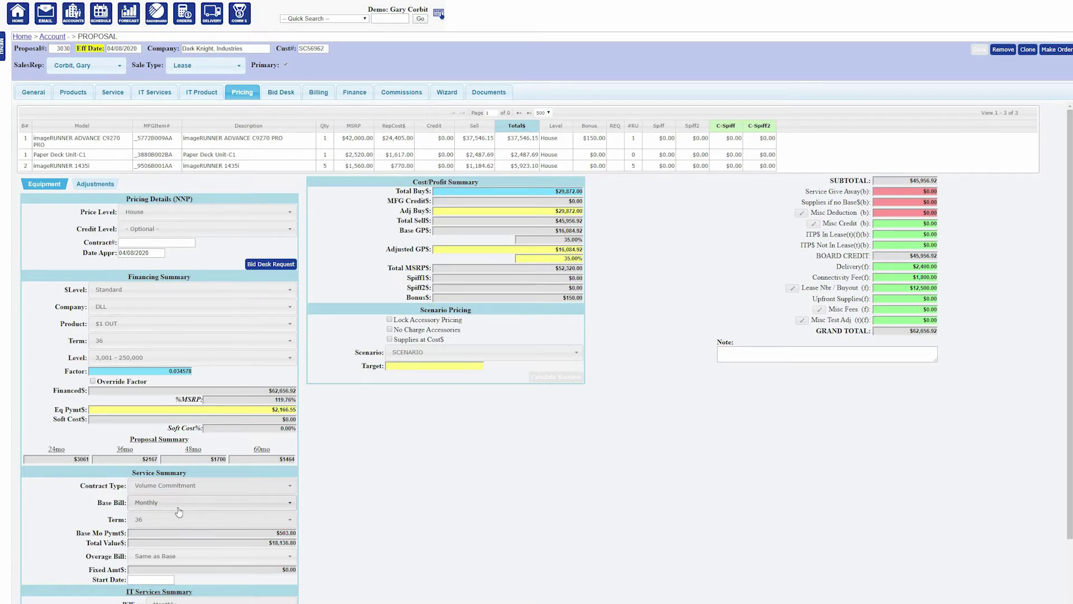
{"action": "scroll", "coordinate": [149, 424], "scroll_direction": "down", "scroll_amount": 1}
{"action": "scroll", "coordinate": [148, 425], "scroll_direction": "down", "scroll_amount": 1}
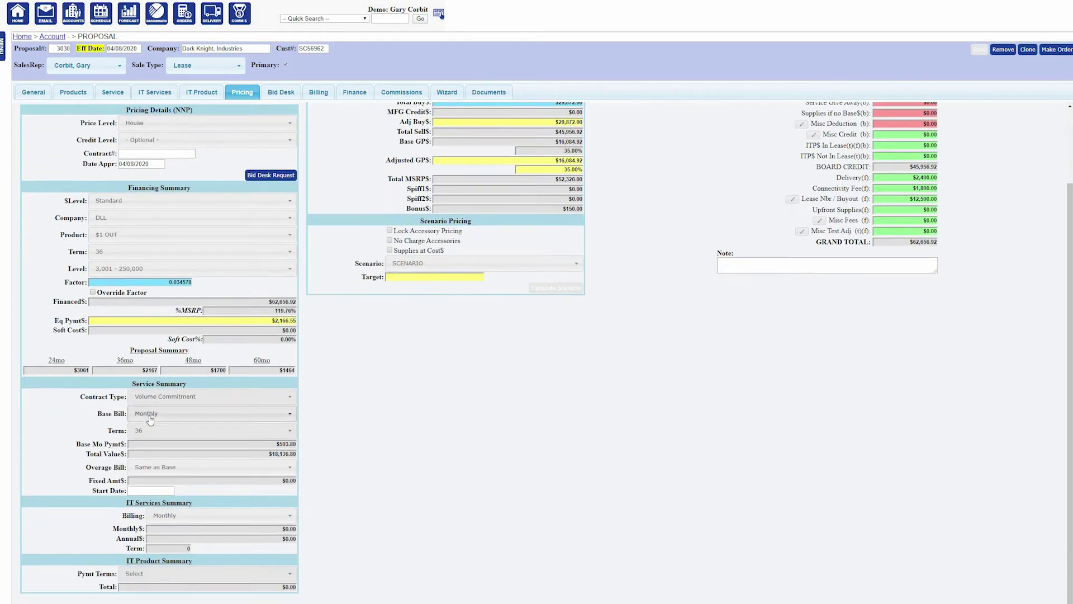
{"action": "left_click", "coordinate": [152, 417]}
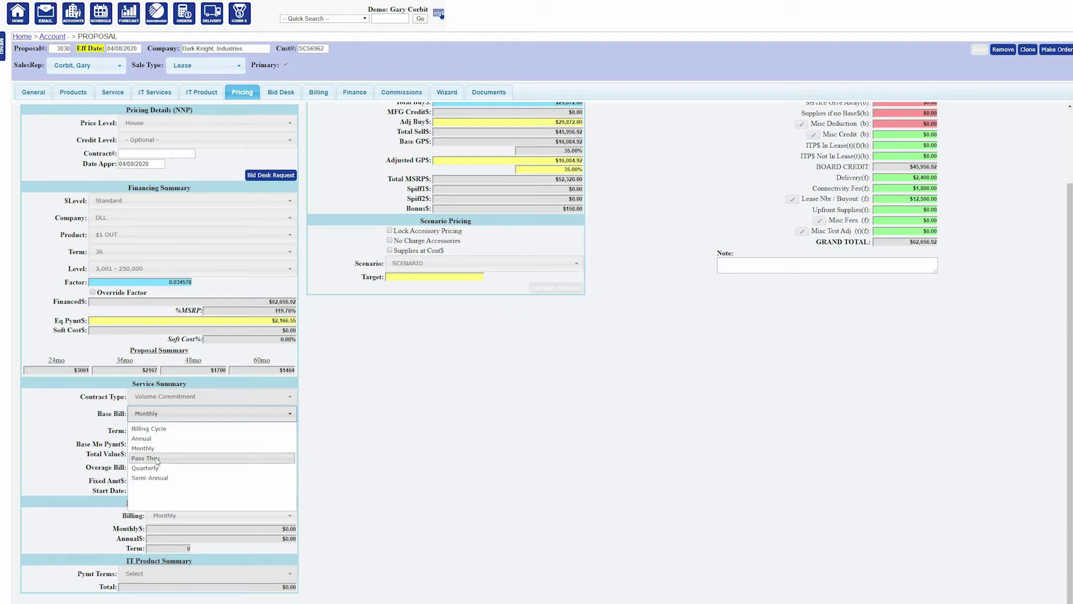
{"action": "left_click", "coordinate": [157, 459]}
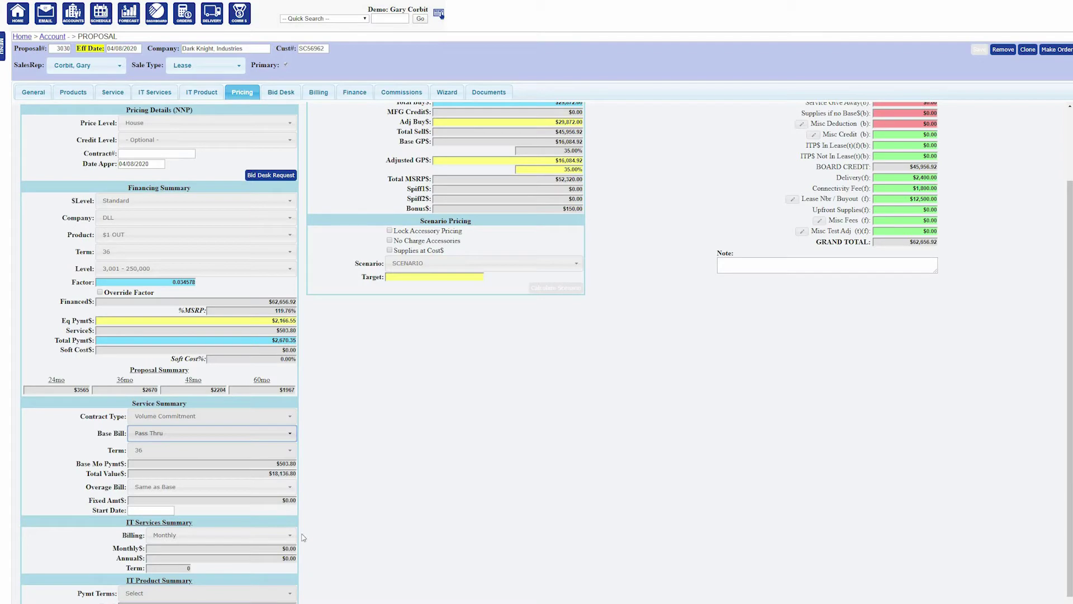
Step: Calculate a Lease Payment$ pricing scenario with a target of 2500
{"action": "scroll", "coordinate": [308, 481], "scroll_direction": "up", "scroll_amount": 2}
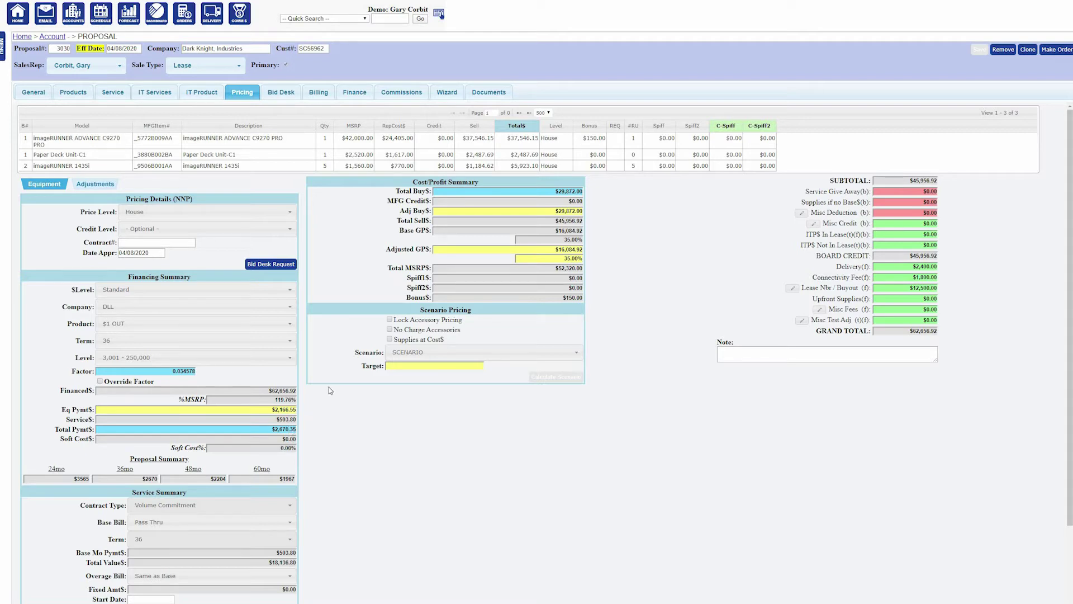
{"action": "left_click", "coordinate": [414, 367]}
{"action": "type", "text": "2,"}
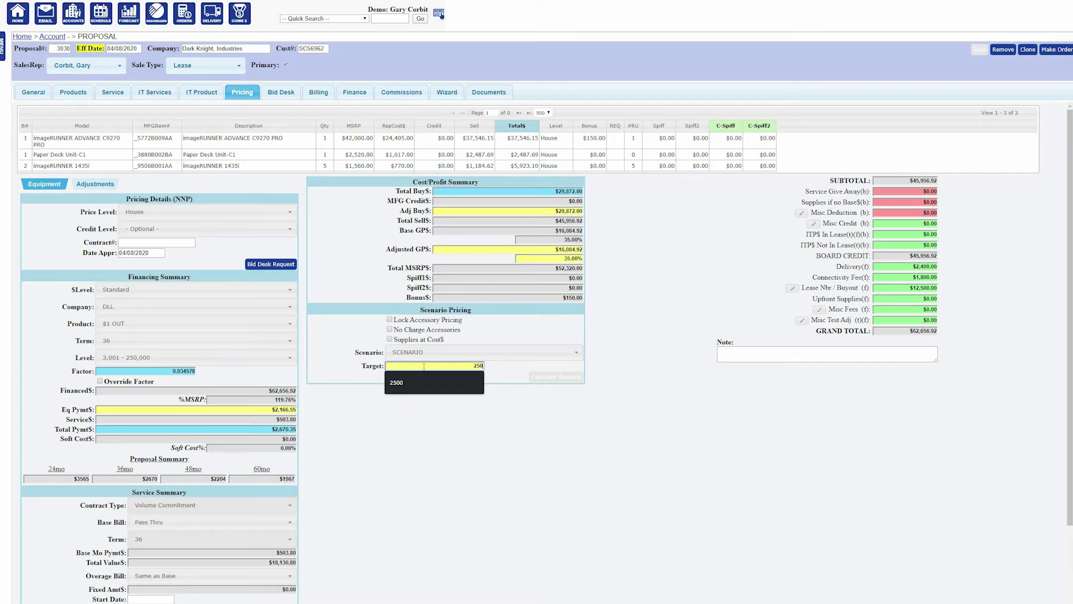
{"action": "type", "text": "50"}
{"action": "left_click", "coordinate": [462, 353]}
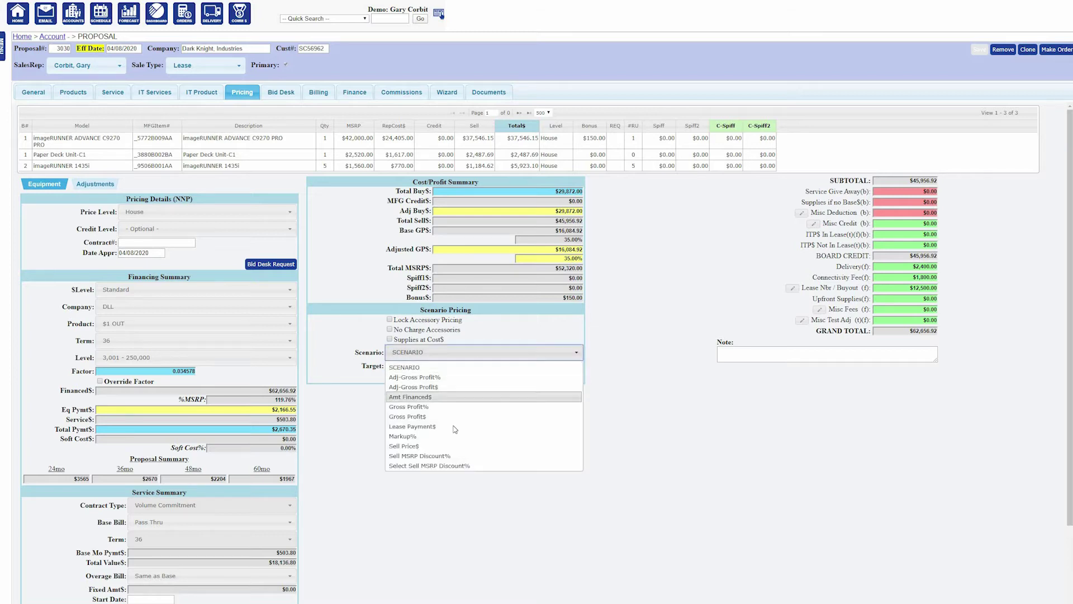
{"action": "left_click", "coordinate": [455, 426]}
{"action": "left_click", "coordinate": [547, 380]}
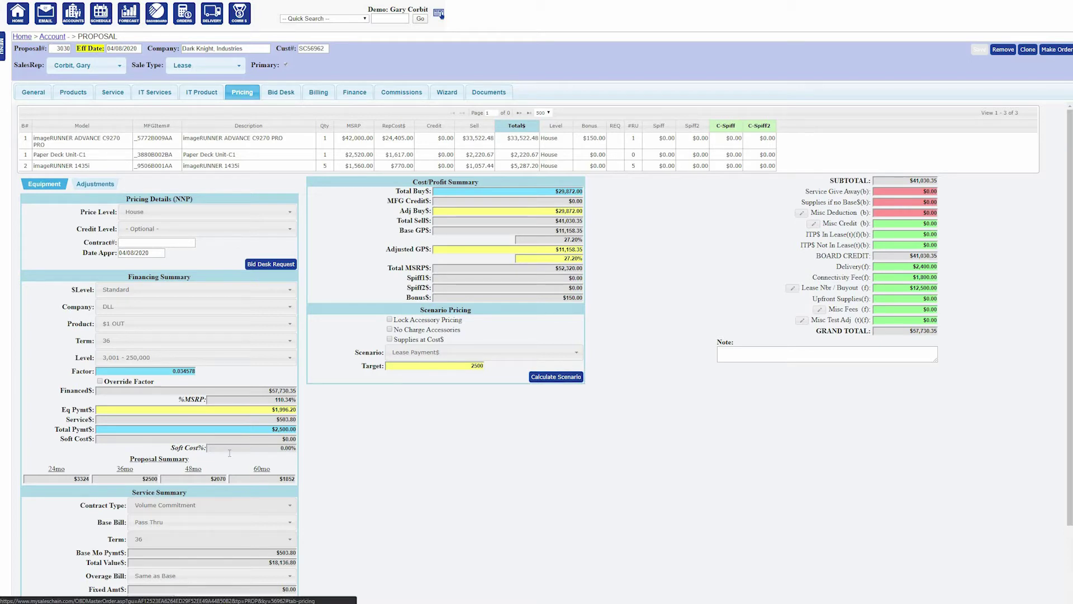
Step: Set the optional Multi-Drawer Paper Deck-A1 to replace Paper Deck Unit-C1 in the proposal wizard
{"action": "left_click", "coordinate": [451, 91]}
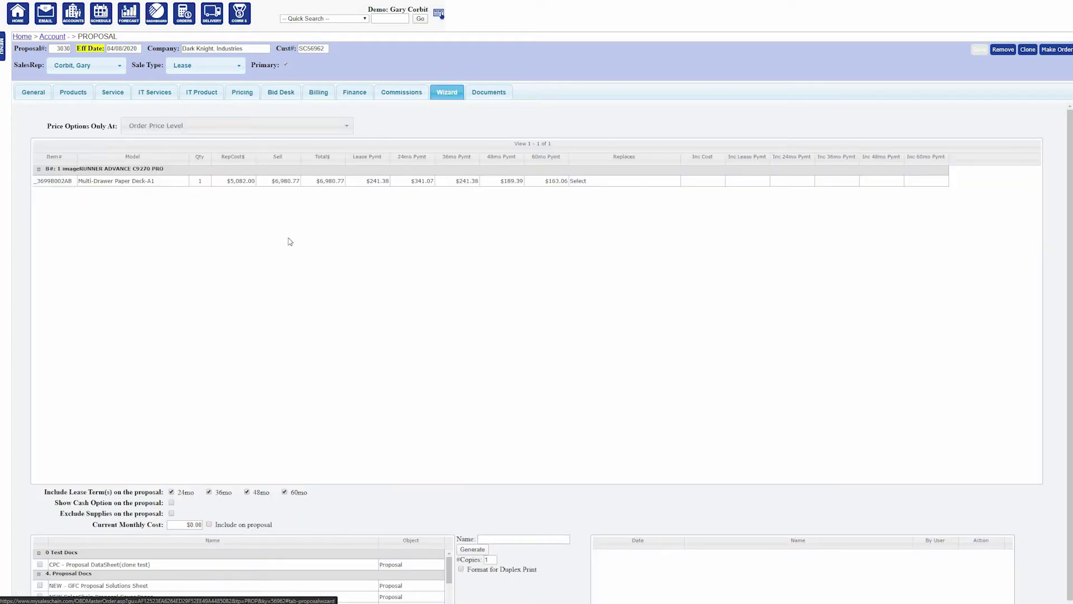
{"action": "left_click", "coordinate": [591, 185]}
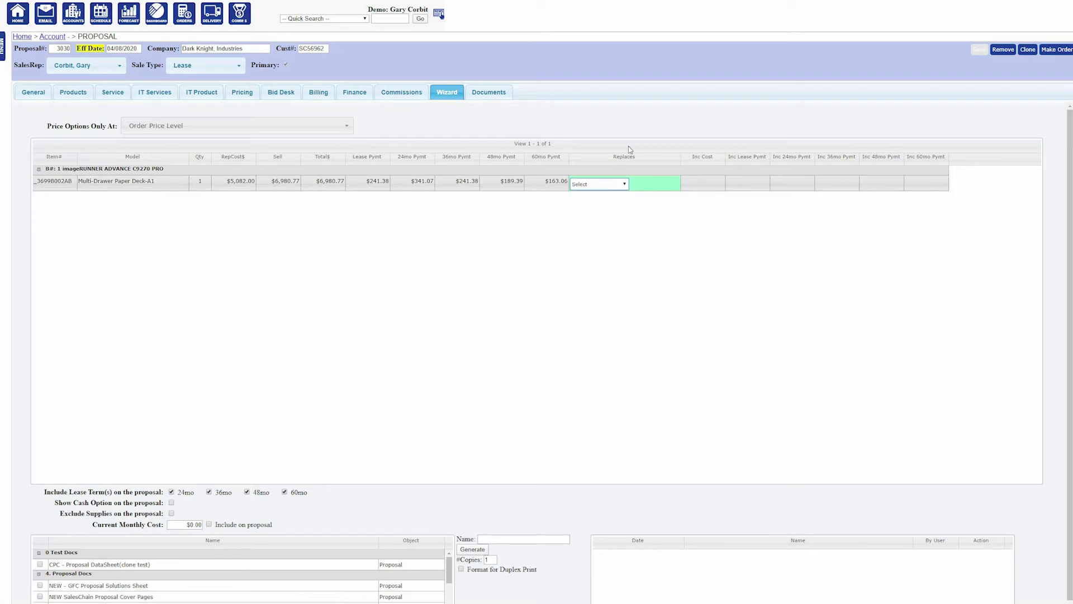
{"action": "left_click", "coordinate": [617, 186]}
{"action": "left_click", "coordinate": [594, 201]}
{"action": "key", "text": "Return"}
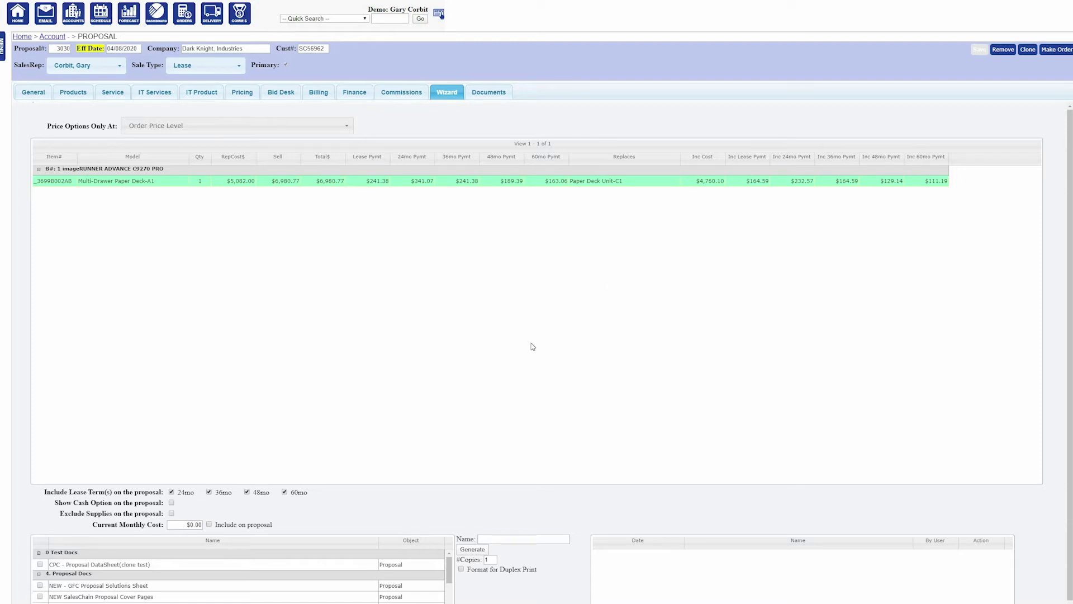
Step: Leave the 24mo and 60mo lease terms off the proposal, show the cash option and exclude supplies
{"action": "scroll", "coordinate": [508, 377], "scroll_direction": "down", "scroll_amount": 1}
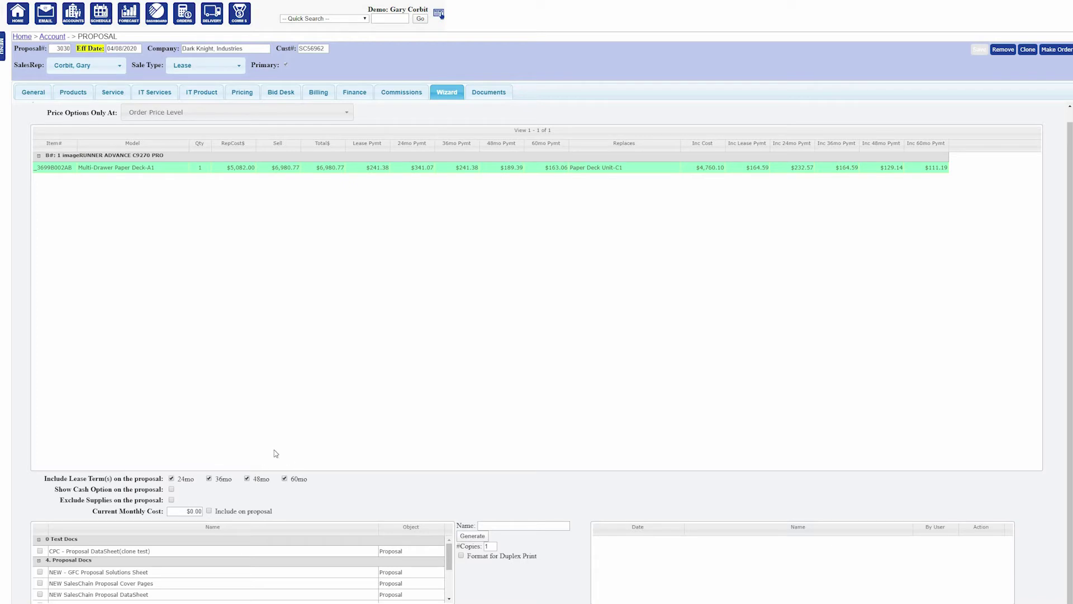
{"action": "left_click", "coordinate": [171, 480]}
{"action": "left_click", "coordinate": [285, 479]}
{"action": "scroll", "coordinate": [196, 489], "scroll_direction": "down", "scroll_amount": 2}
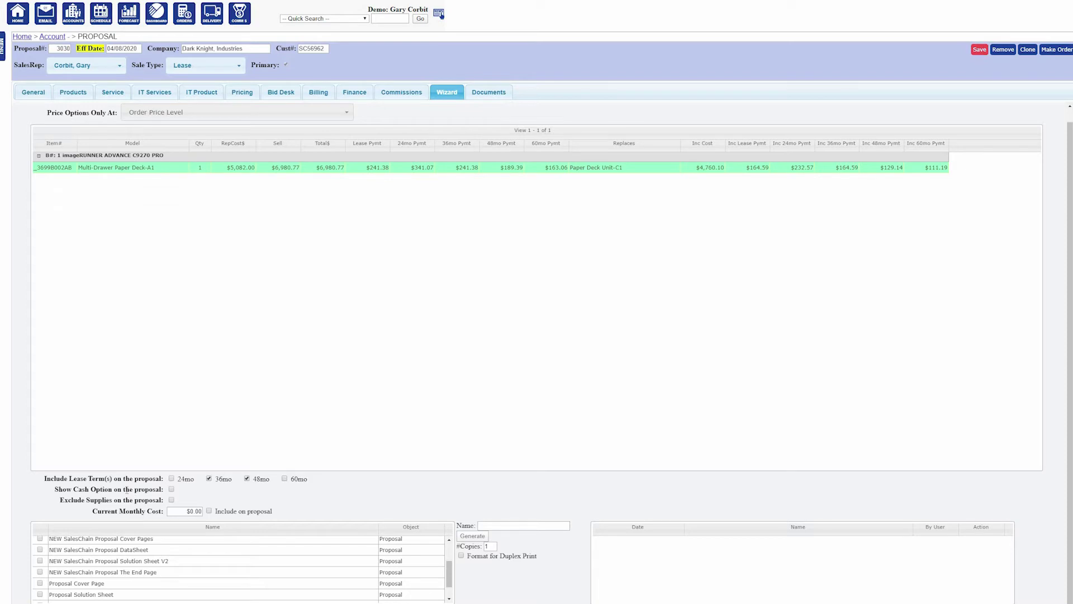
{"action": "left_click", "coordinate": [172, 489]}
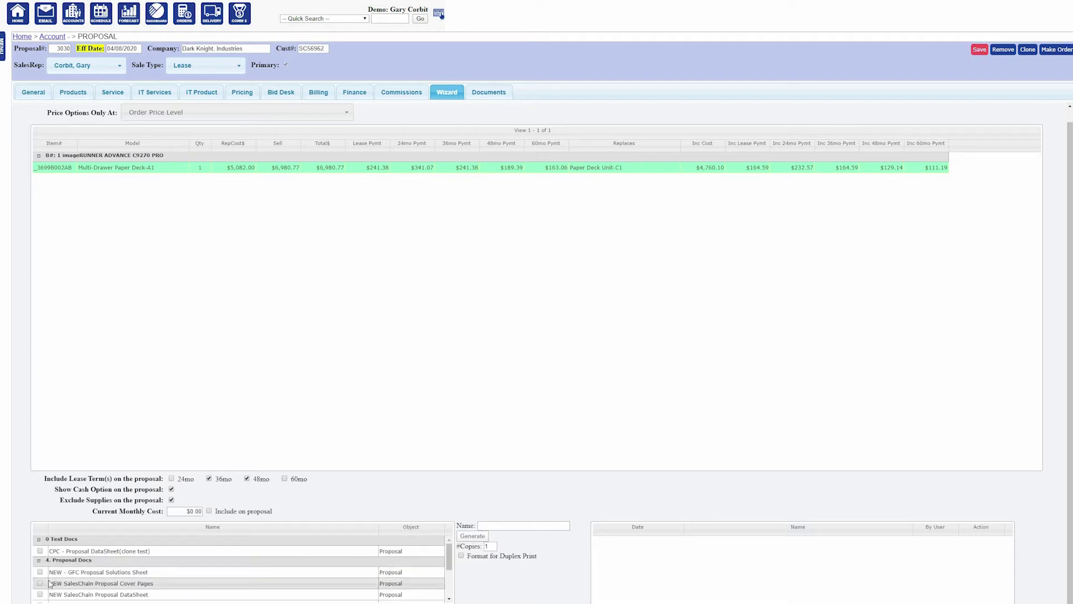
Step: Select the NEW SalesChain Proposal Cover Pages, Proposal DataSheet and Proposal Solution Sheet V2 as the documents for the proposal
{"action": "left_click", "coordinate": [41, 584]}
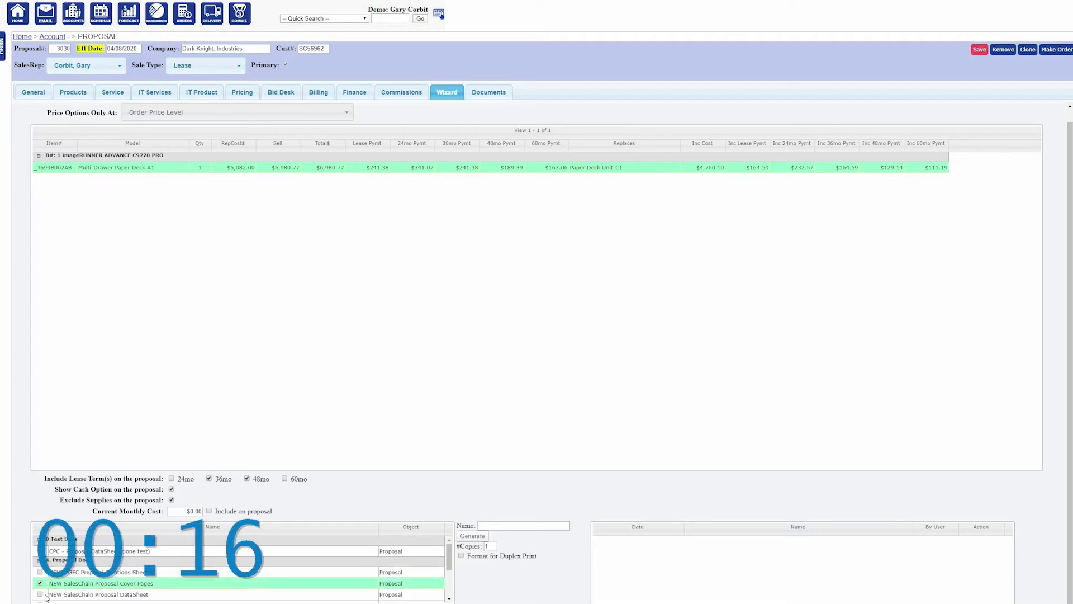
{"action": "left_click", "coordinate": [41, 594]}
{"action": "scroll", "coordinate": [127, 559], "scroll_direction": "down", "scroll_amount": 2}
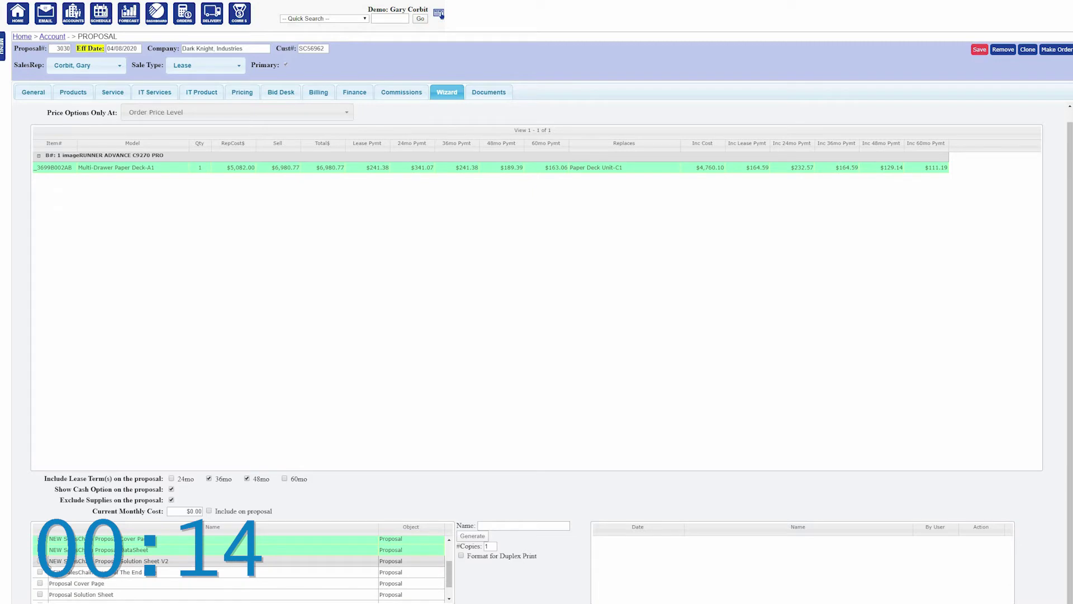
{"action": "left_click", "coordinate": [40, 561]}
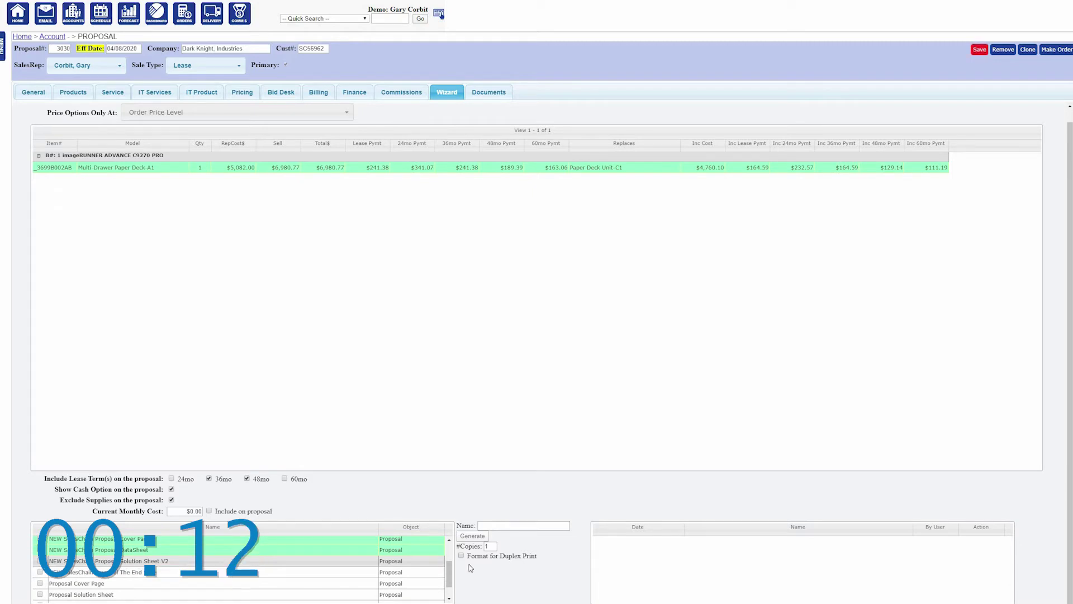
Step: Name the proposal document package My Proposal
{"action": "left_click", "coordinate": [517, 525]}
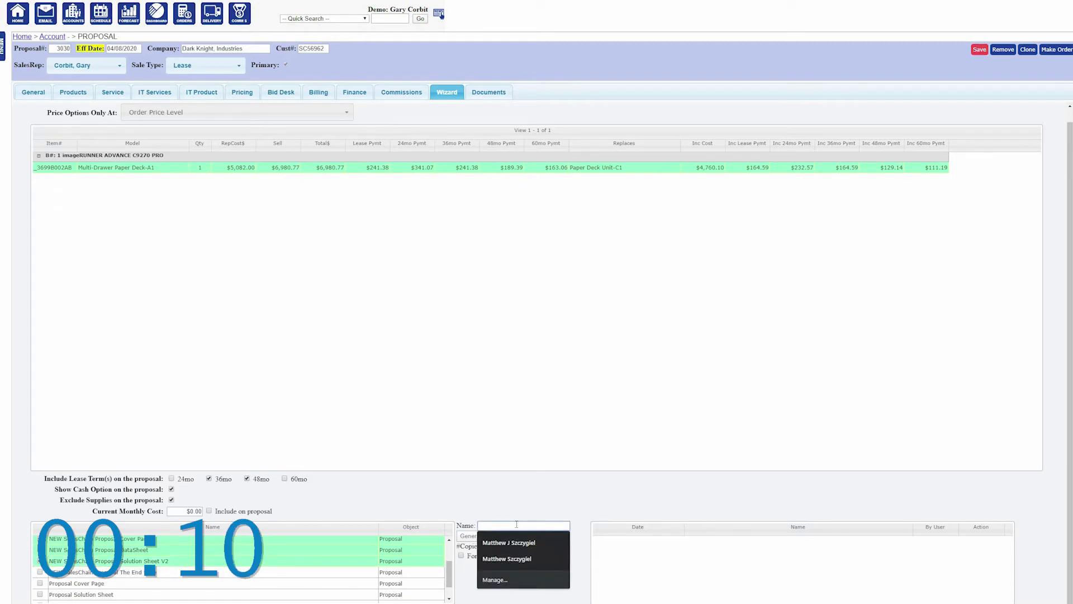
{"action": "type", "text": "My Pr"}
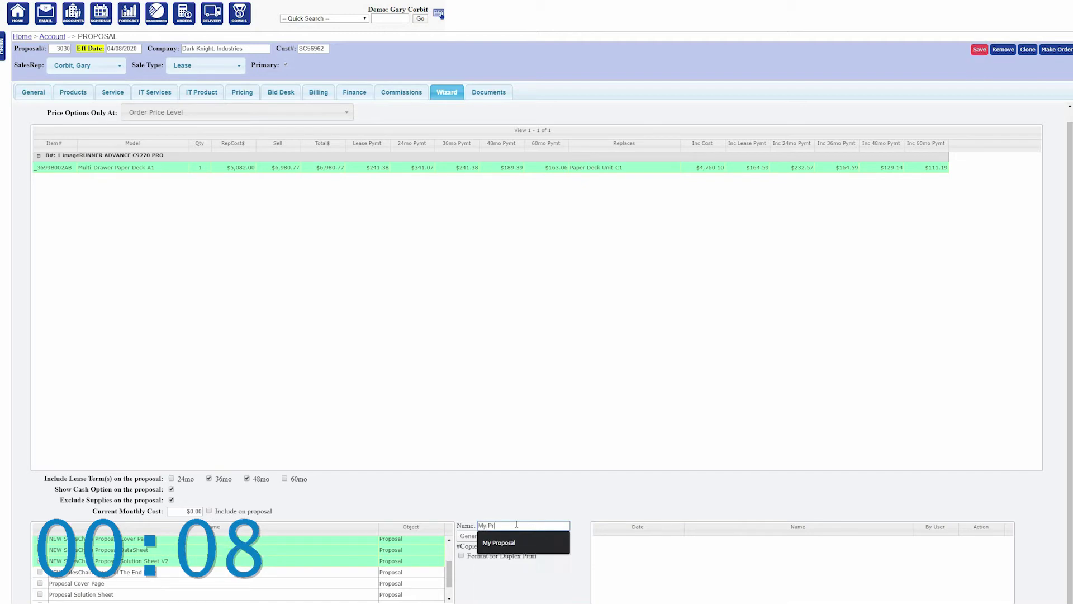
{"action": "type", "text": "oposal"}
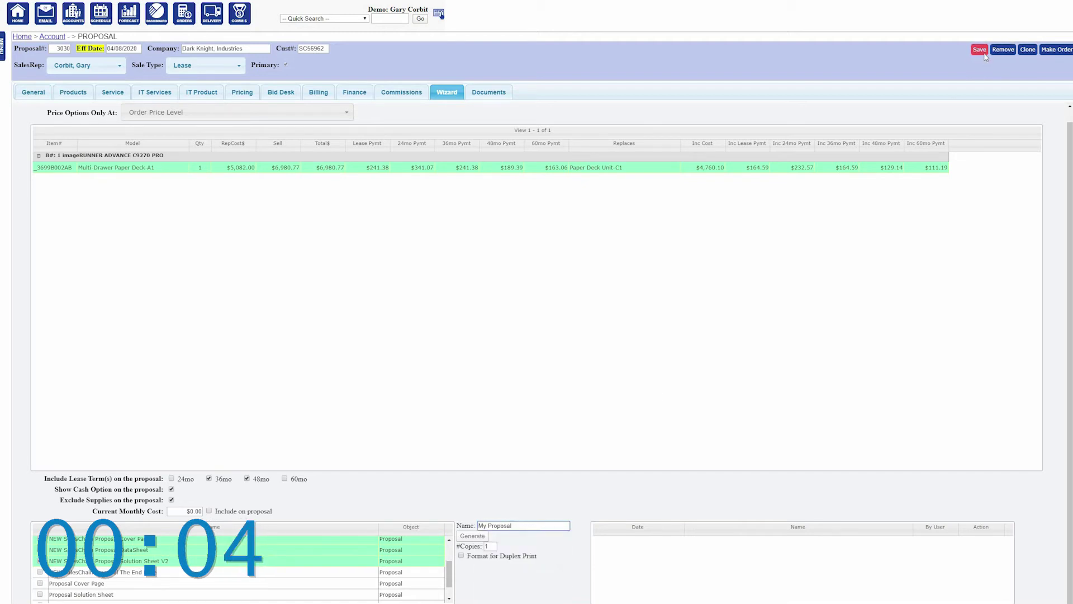
Step: Save the proposal and generate the selected proposal documents
{"action": "left_click", "coordinate": [984, 54]}
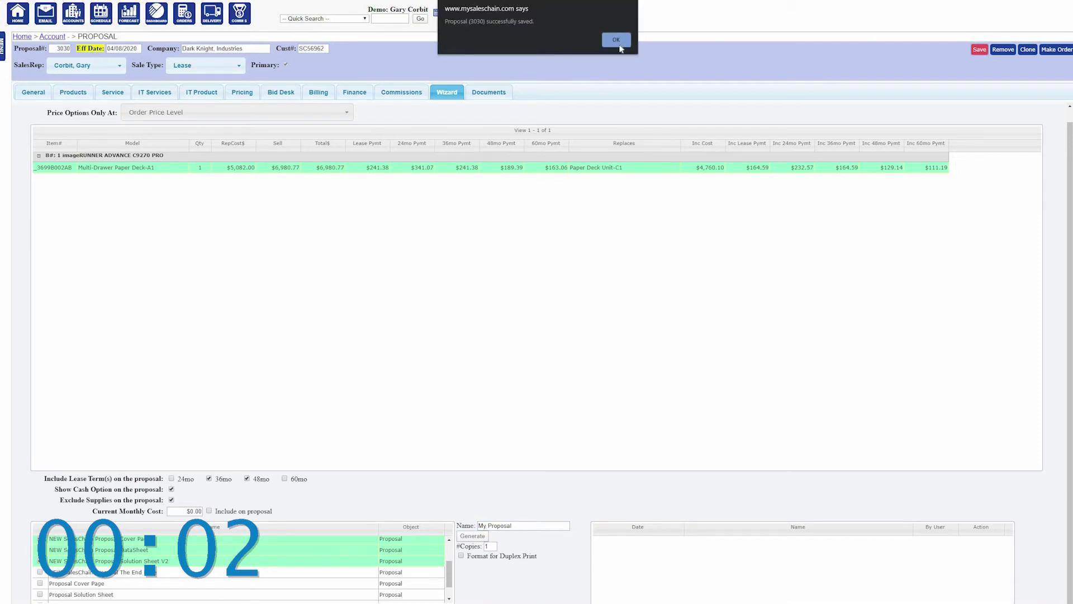
{"action": "left_click", "coordinate": [625, 49]}
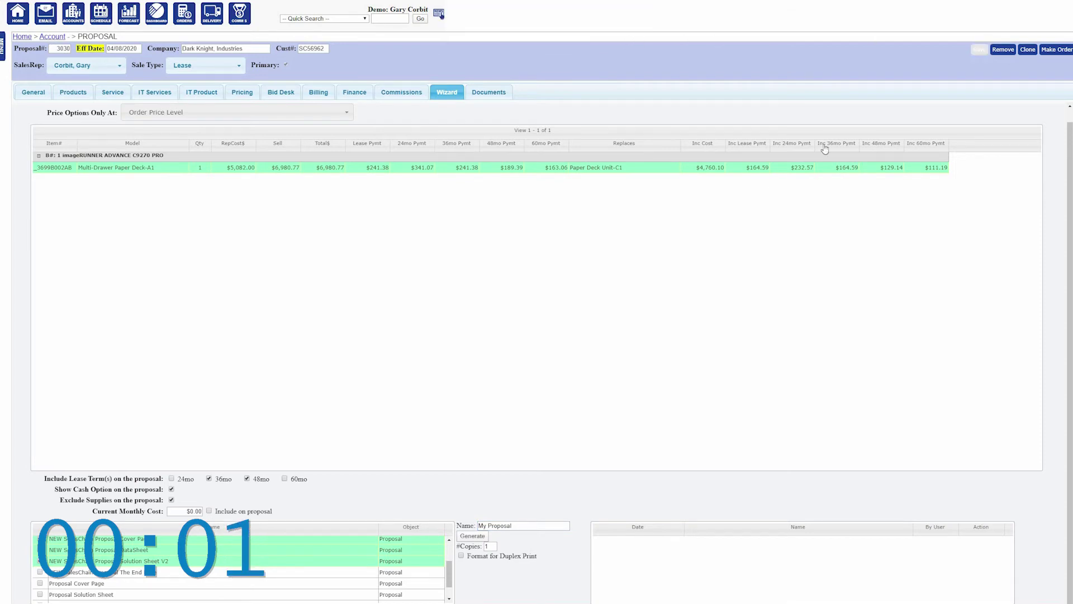
{"action": "left_click", "coordinate": [472, 537]}
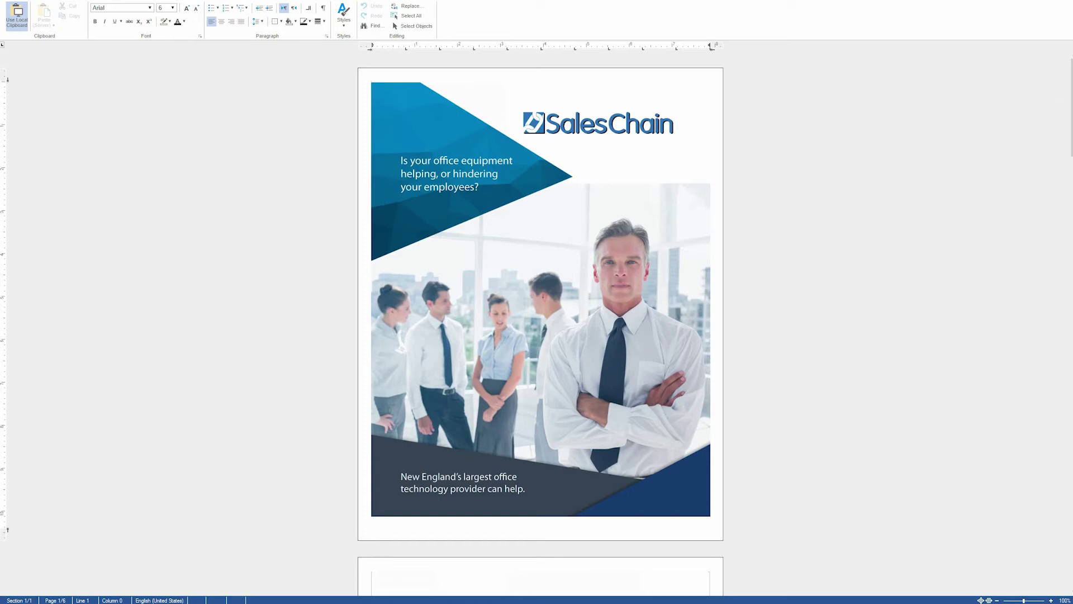
Step: Review the generated proposal document from the cover and company pages through the Canon datasheet to the Proposed Solution page
{"action": "scroll", "coordinate": [1069, 134], "scroll_direction": "down", "scroll_amount": 2}
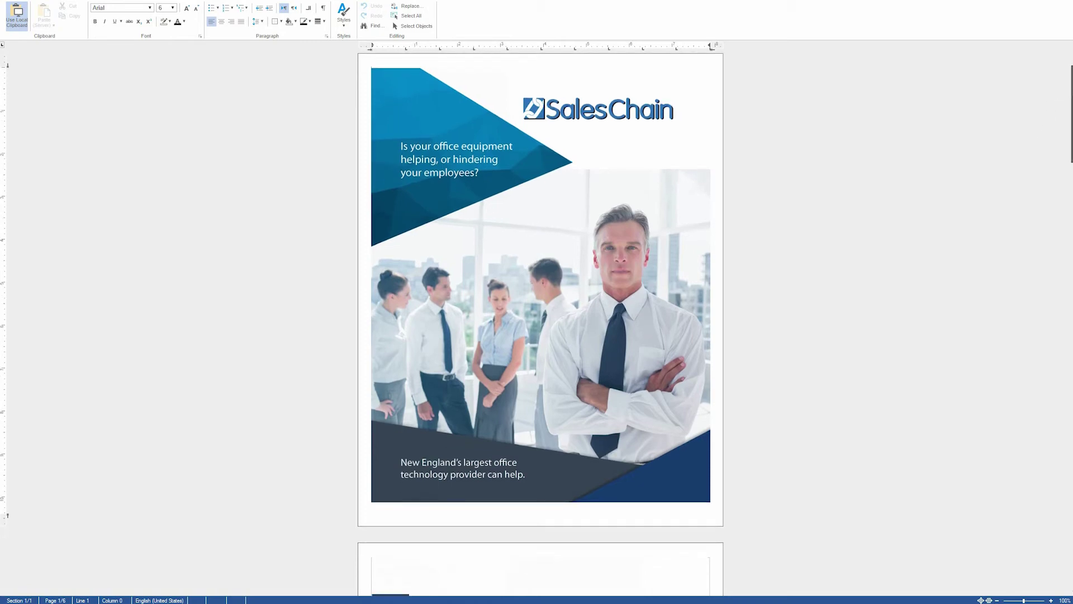
{"action": "scroll", "coordinate": [1069, 134], "scroll_direction": "down", "scroll_amount": 6}
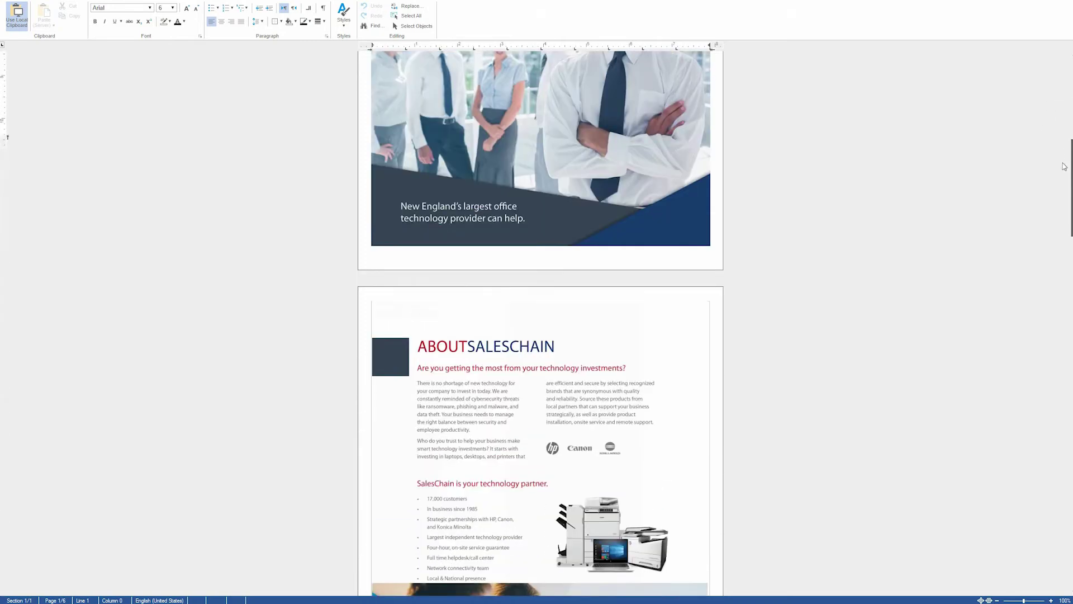
{"action": "scroll", "coordinate": [1063, 171], "scroll_direction": "down", "scroll_amount": 8}
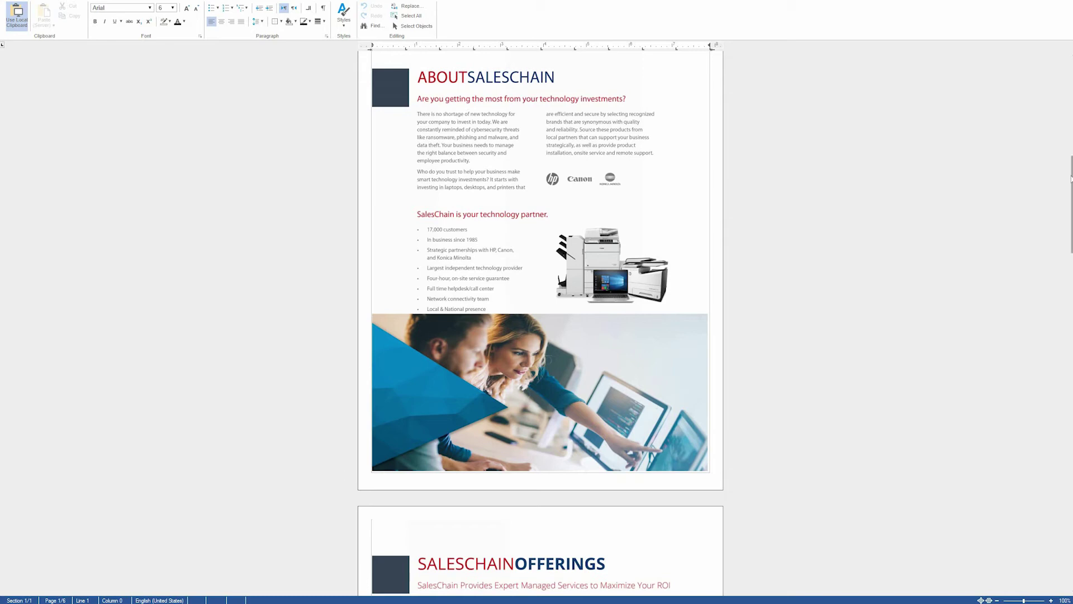
{"action": "scroll", "coordinate": [1071, 207], "scroll_direction": "down", "scroll_amount": 3}
{"action": "scroll", "coordinate": [1071, 257], "scroll_direction": "down", "scroll_amount": 3}
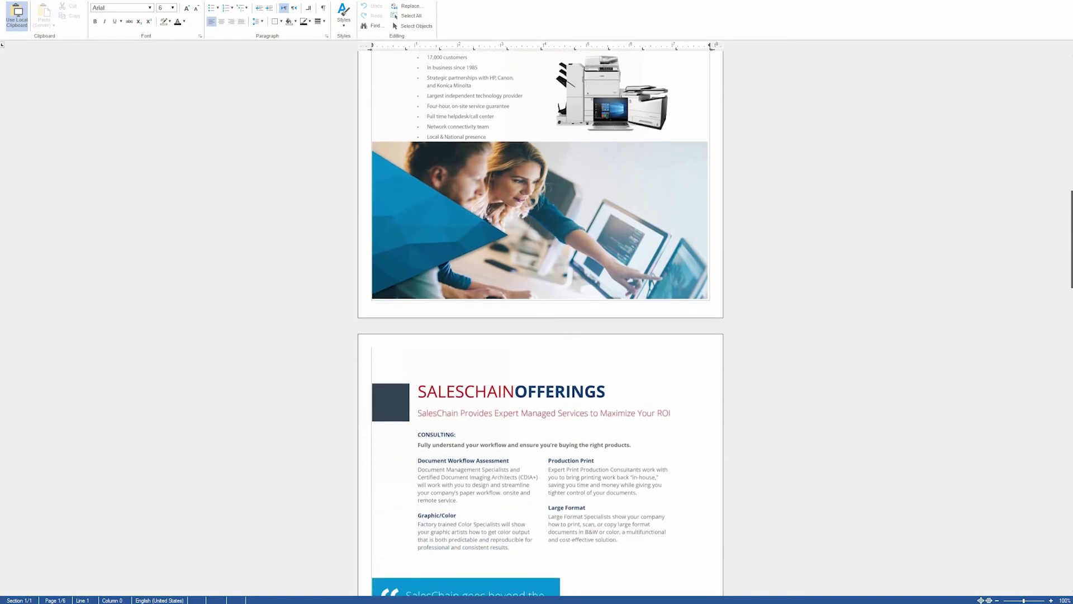
{"action": "scroll", "coordinate": [1071, 302], "scroll_direction": "down", "scroll_amount": 2}
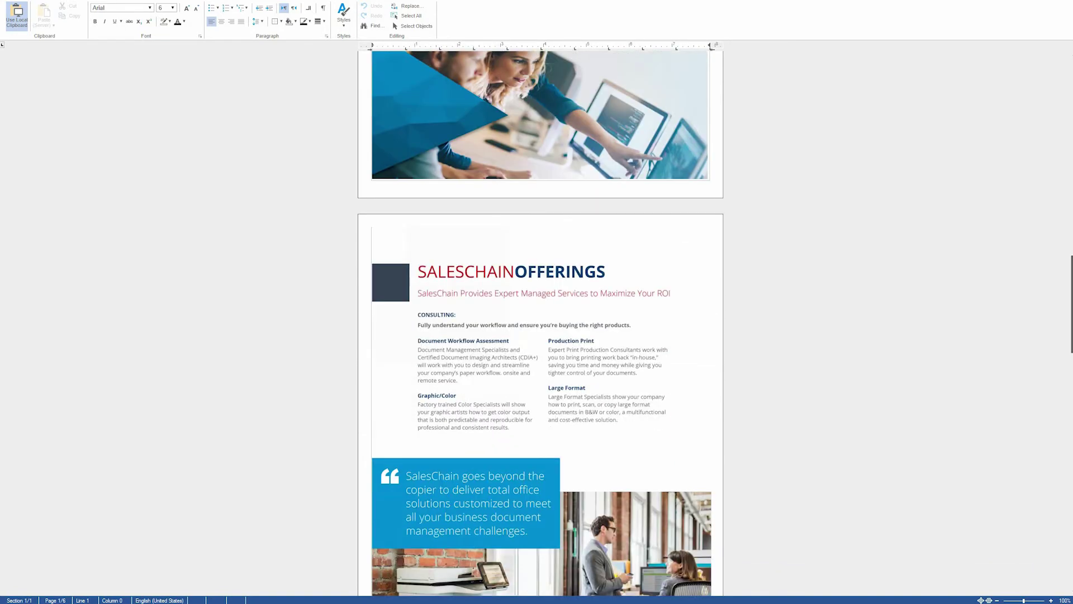
{"action": "scroll", "coordinate": [540, 324], "scroll_direction": "down", "scroll_amount": 10}
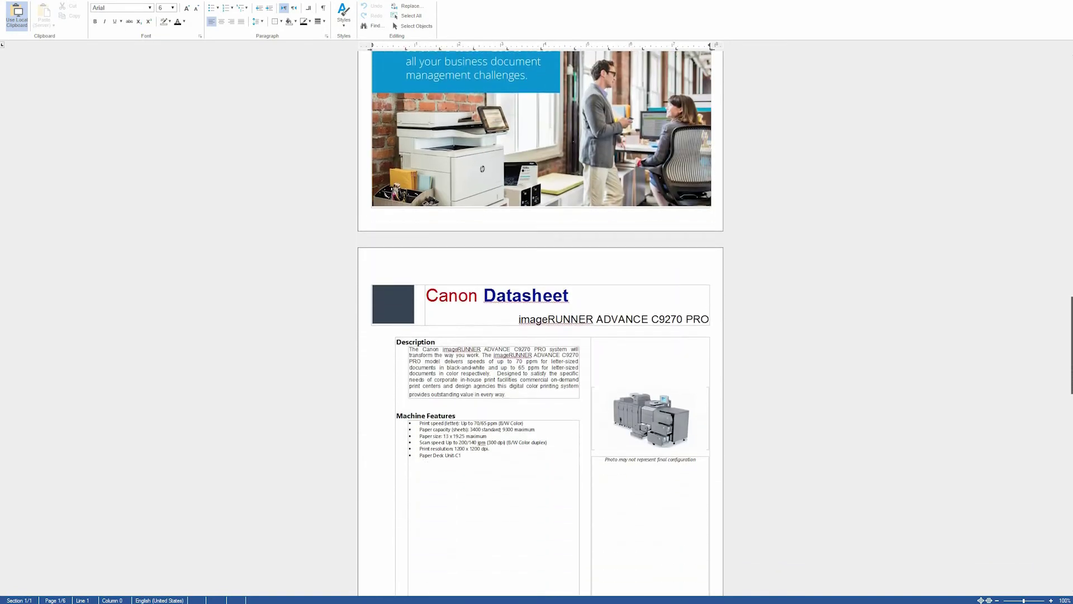
{"action": "scroll", "coordinate": [540, 324], "scroll_direction": "down", "scroll_amount": 3}
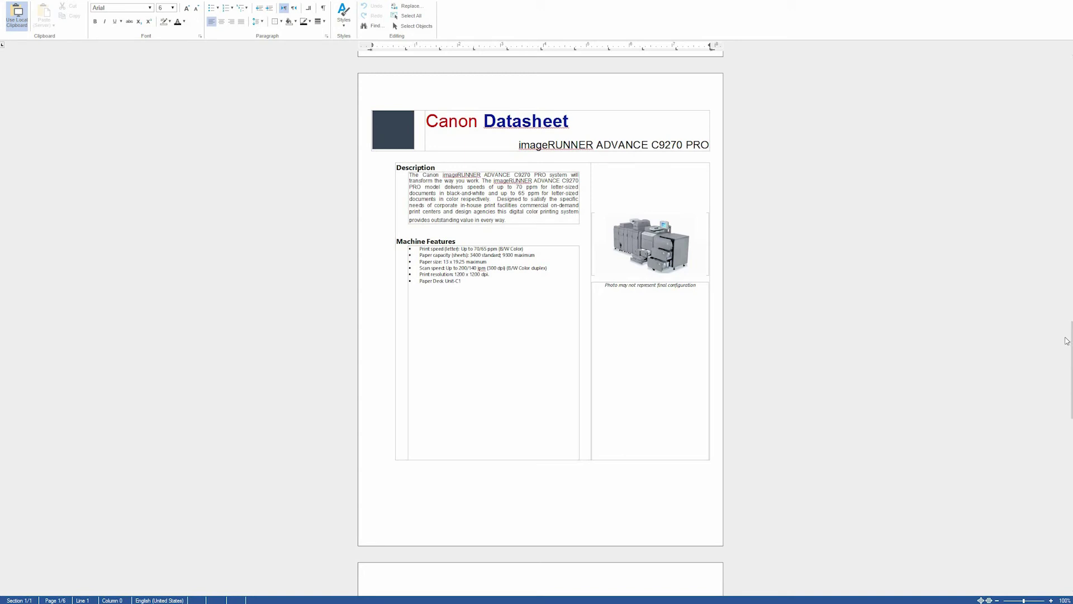
{"action": "left_click_drag", "start_coordinate": [1071, 370], "coordinate": [1045, 528]}
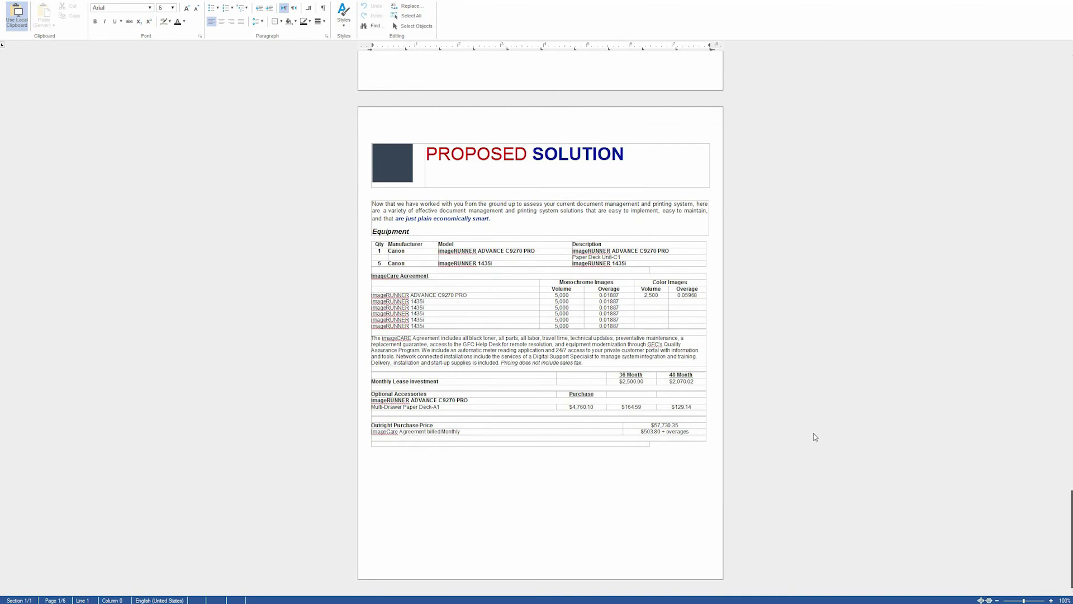